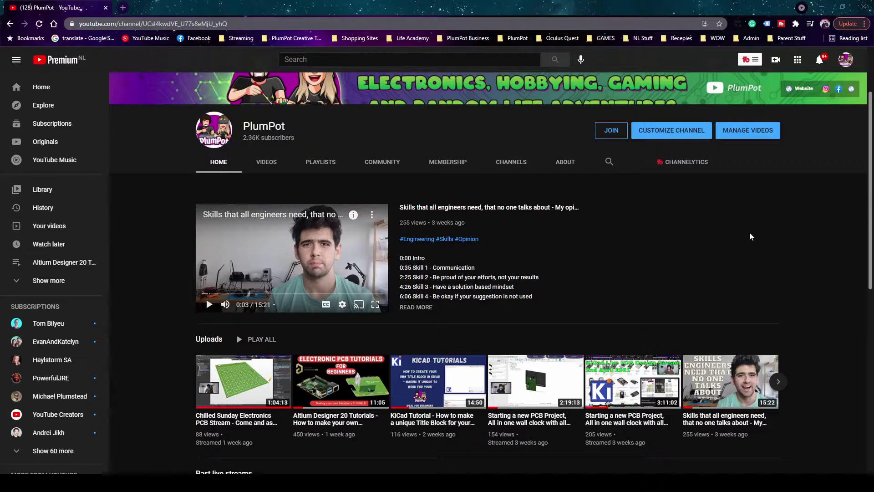
# - Scroll the Raspberry Pi Shield tutorial's description and highlight the 6-month free Altium Designer 20 offer
pyautogui.scroll(1, 732, 273)
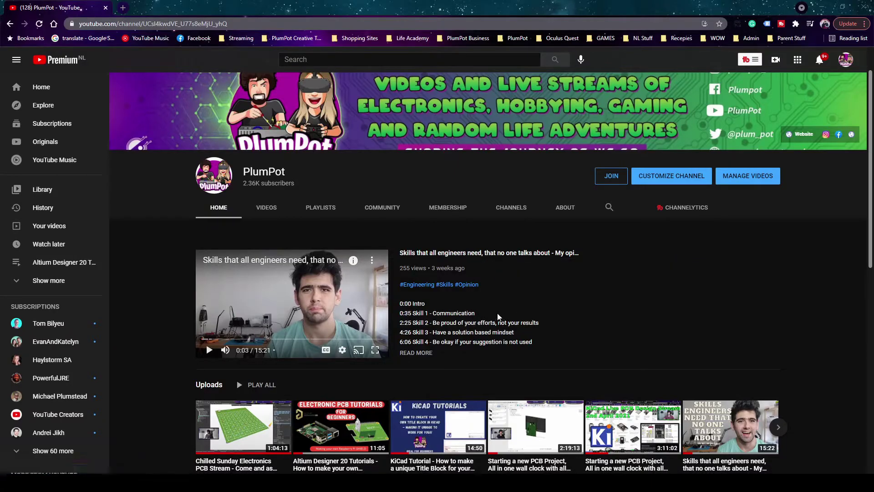
pyautogui.scroll(-2, 495, 318)
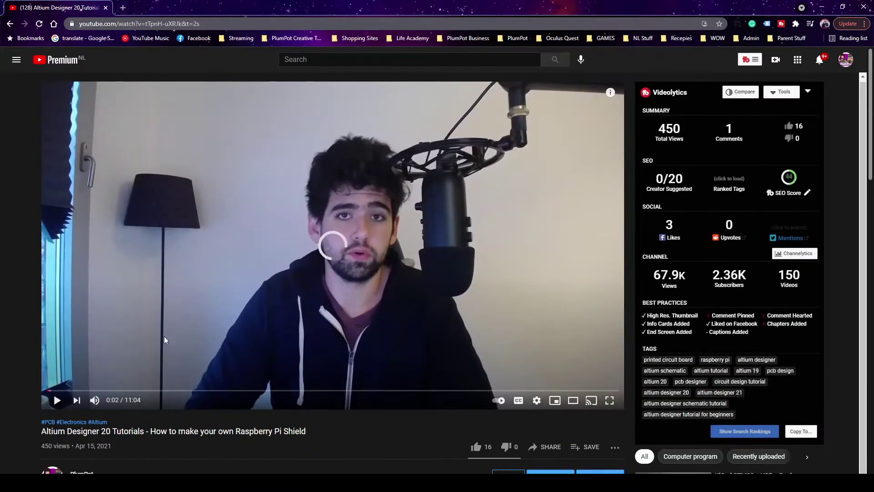
pyautogui.scroll(-5, 172, 342)
pyautogui.scroll(-10, 173, 333)
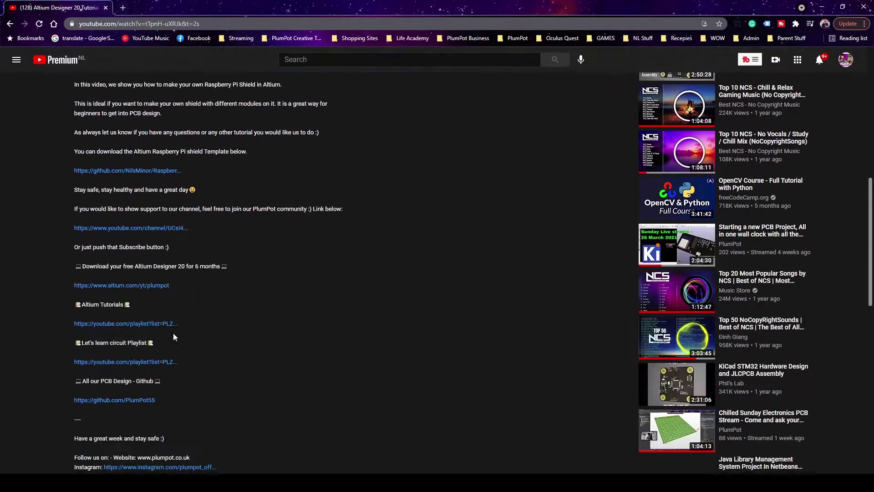
pyautogui.scroll(2, 169, 273)
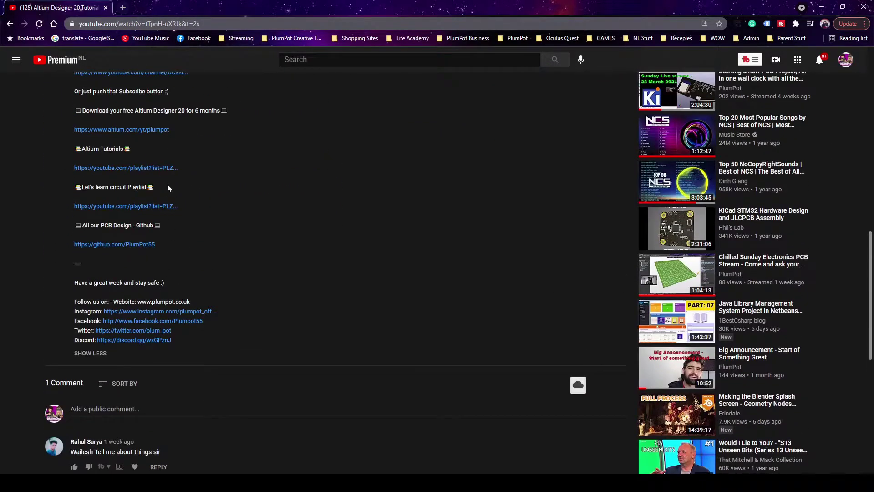
pyautogui.scroll(4, 205, 293)
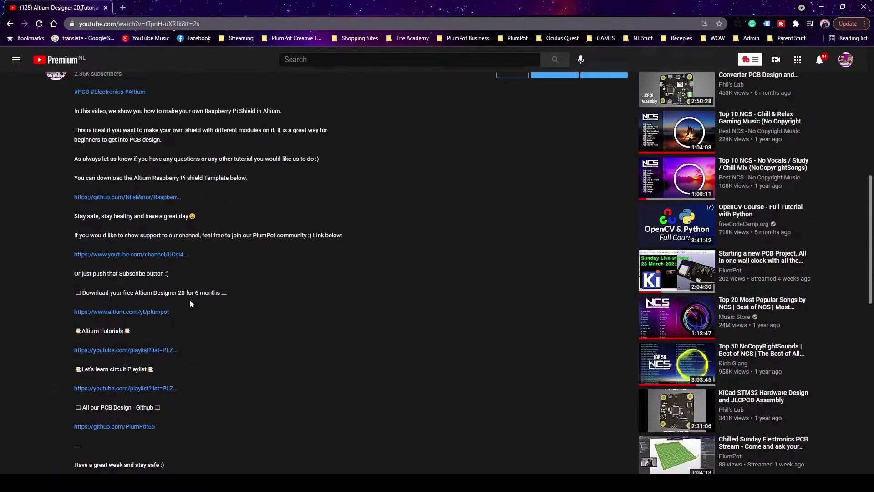
pyautogui.scroll(-1, 191, 274)
pyautogui.moveTo(192, 247)
pyautogui.mouseDown()
pyautogui.moveTo(112, 247)
pyautogui.moveTo(219, 247)
pyautogui.moveTo(195, 248)
pyautogui.mouseUp()
pyautogui.click(116, 247)
pyautogui.click(220, 247)
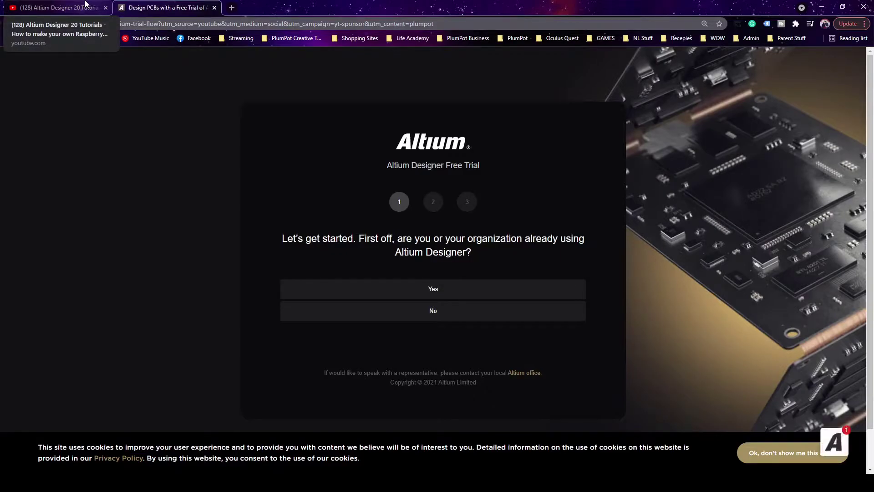
# - Open the Altium free trial page and answer No, as a student on a school project
pyautogui.click(86, 4)
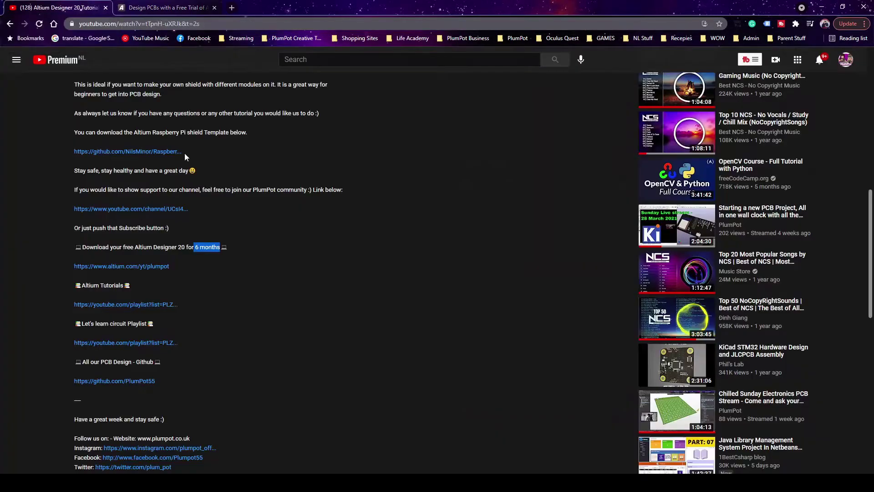
pyautogui.click(144, 268)
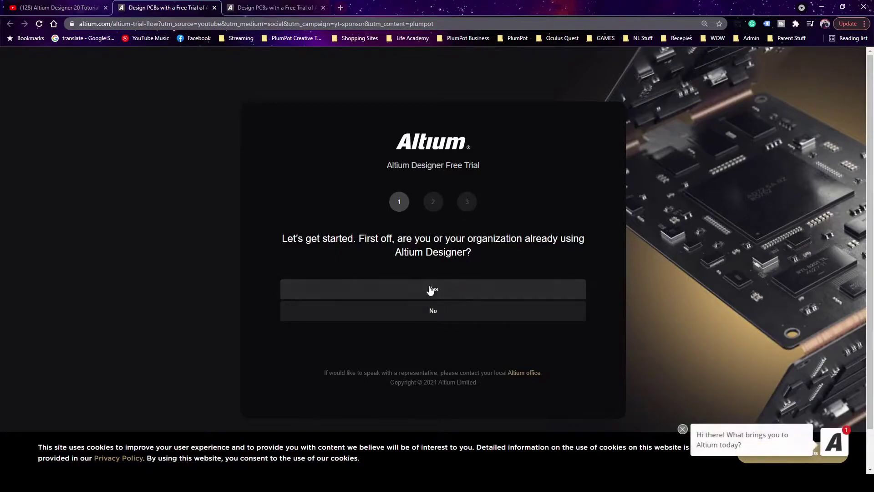
pyautogui.click(436, 317)
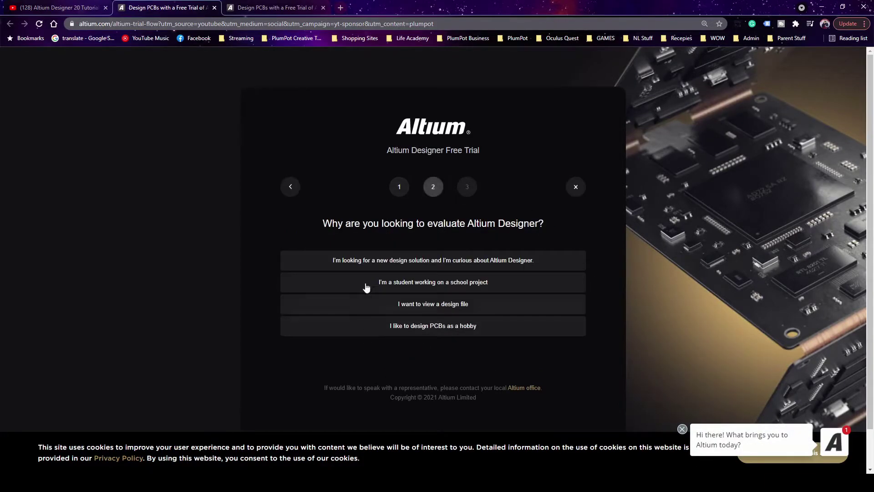
pyautogui.click(428, 284)
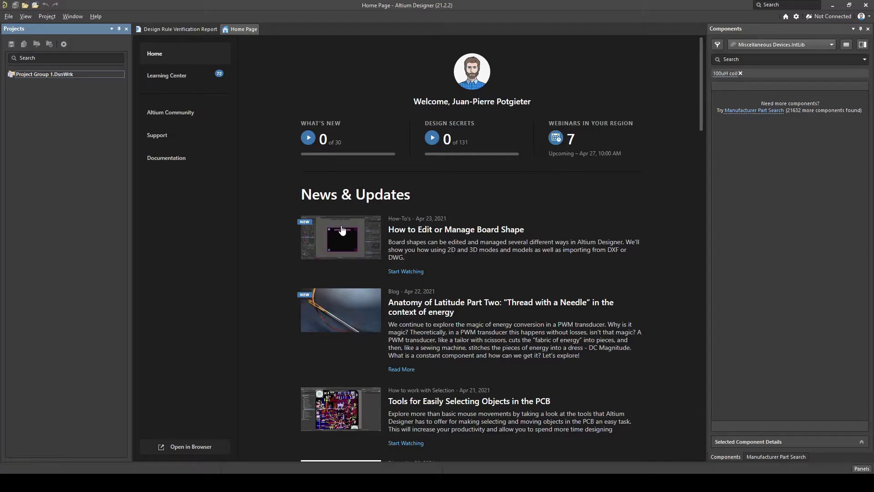
# - In License Management, release the on-demand licence and then take it back into use
pyautogui.click(859, 16)
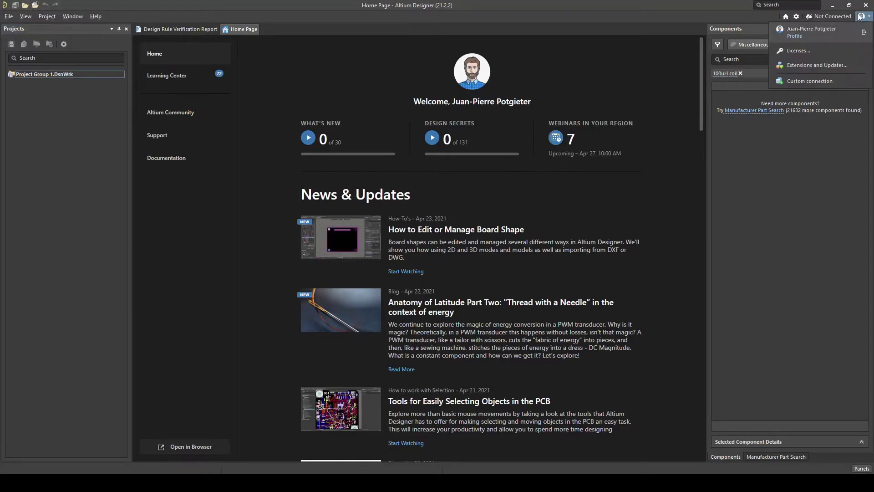
pyautogui.click(815, 50)
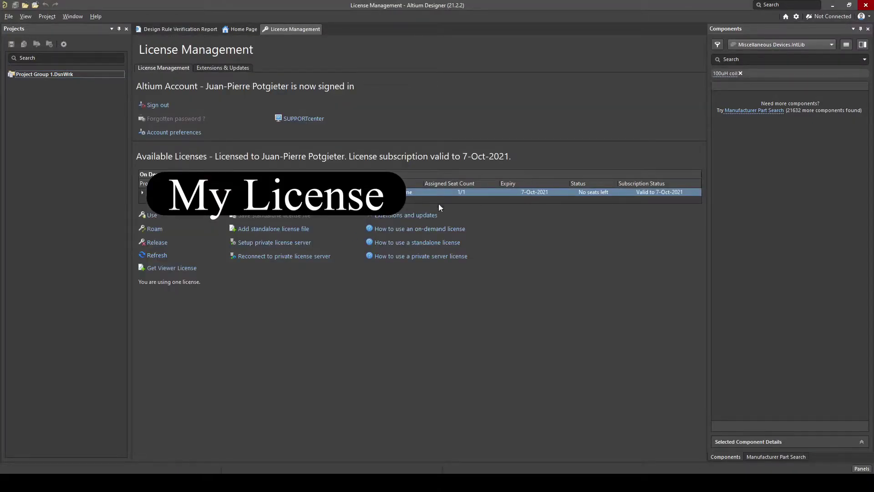
pyautogui.click(143, 192)
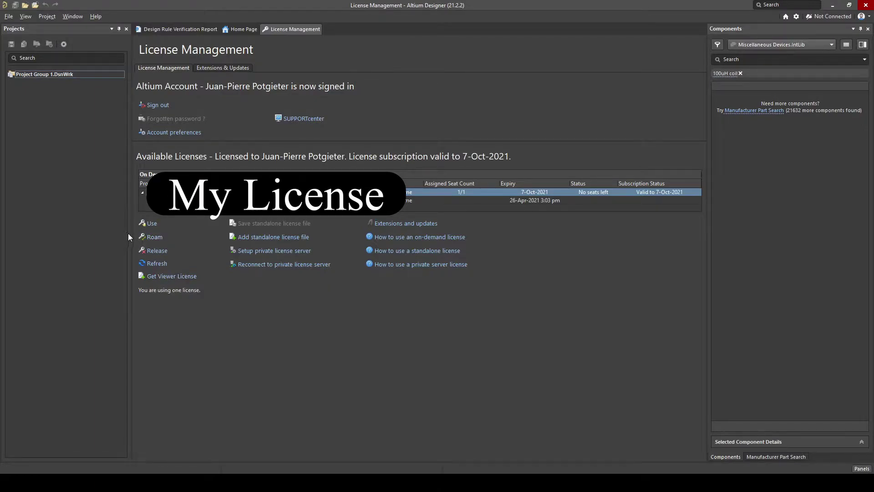
pyautogui.click(157, 251)
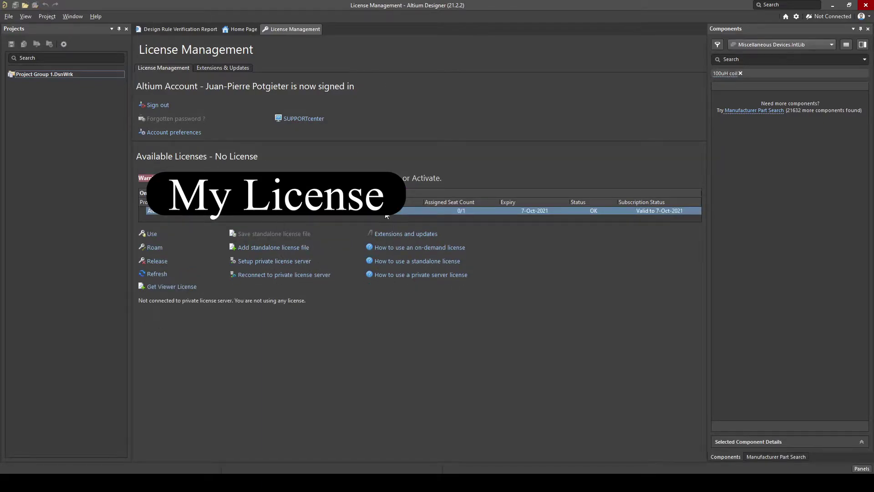
pyautogui.click(151, 234)
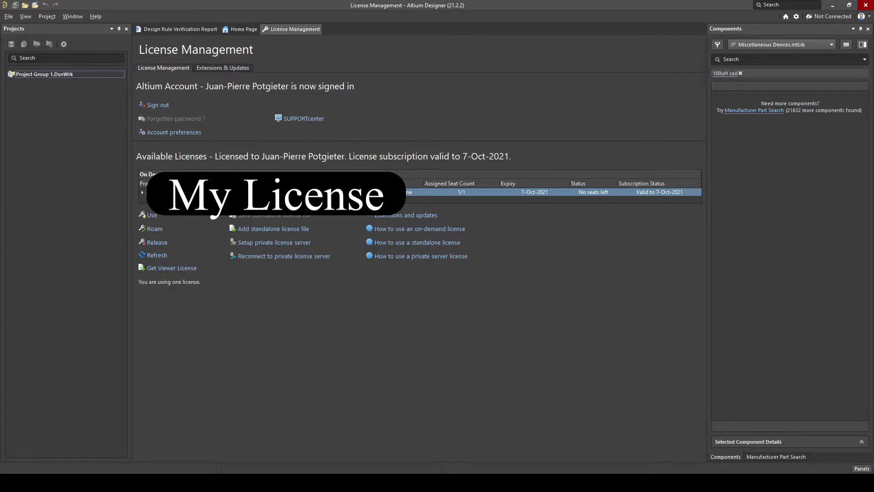
pyautogui.click(239, 68)
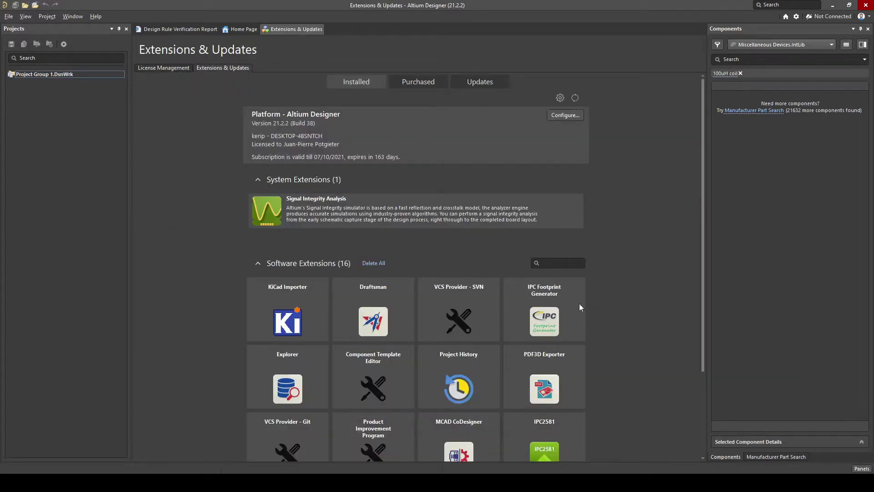
pyautogui.scroll(-3, 574, 304)
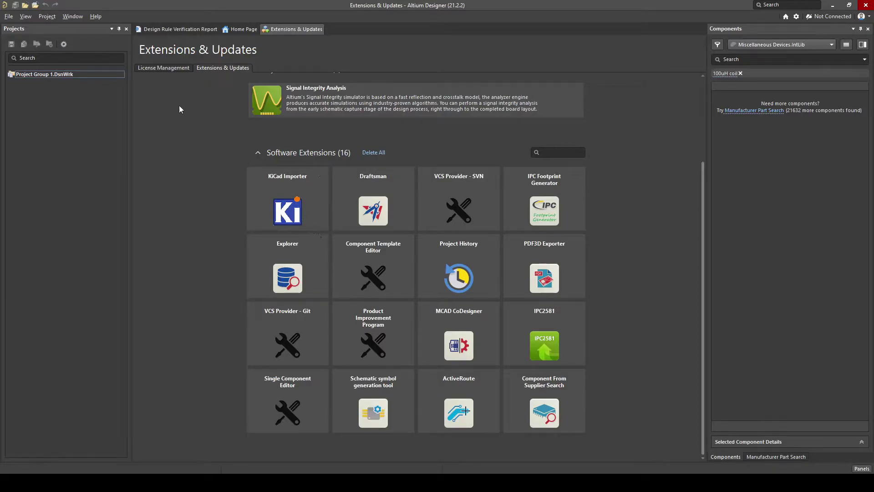
pyautogui.click(164, 68)
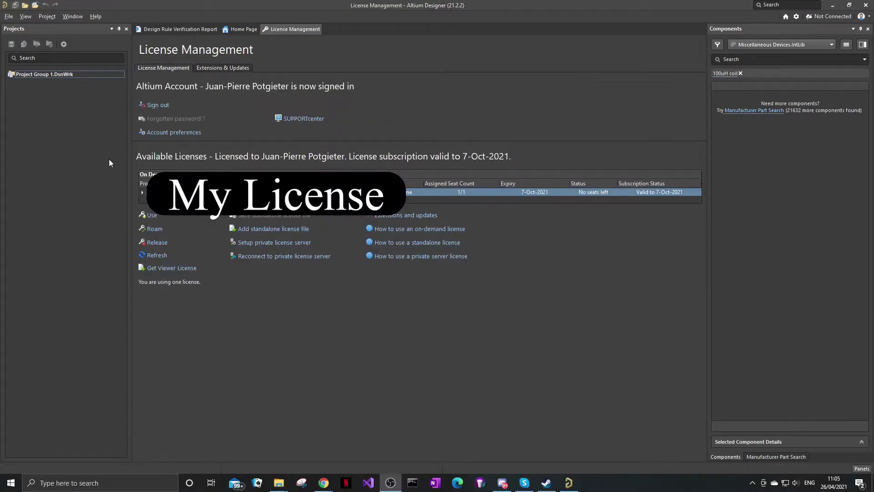
# - Create an empty local PCB project named 'Start a new project' in the Current Project folder
pyautogui.click(10, 16)
pyautogui.moveTo(57, 28)
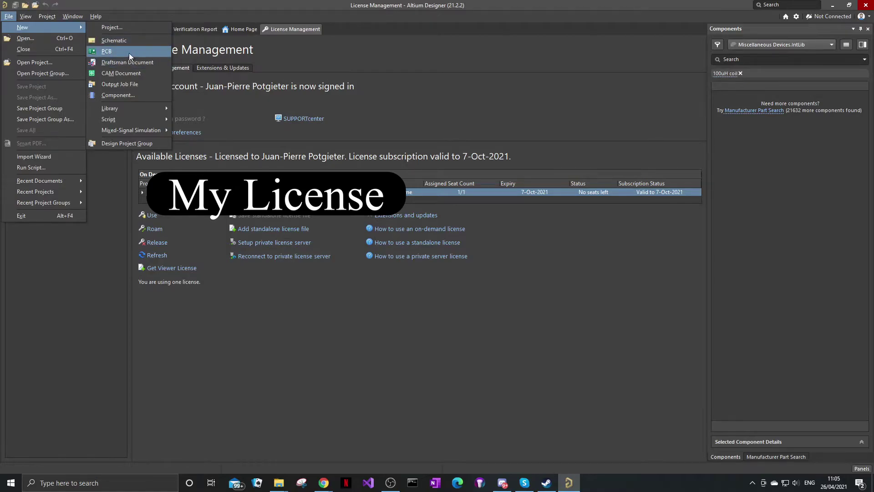
pyautogui.click(108, 29)
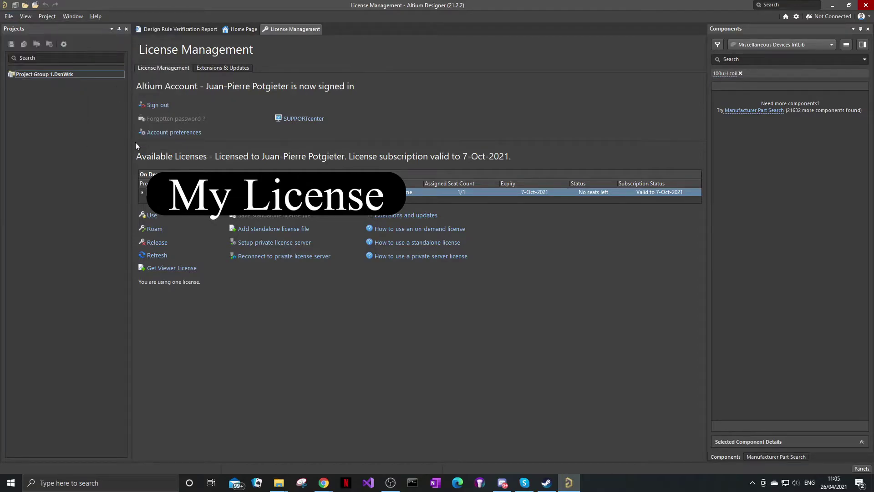
pyautogui.hotkey('ctrl', 'n')
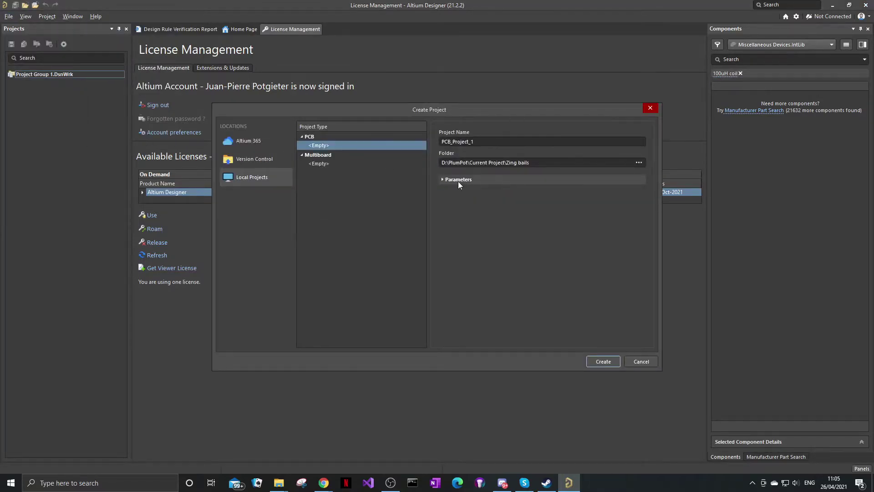
pyautogui.doubleClick(485, 141)
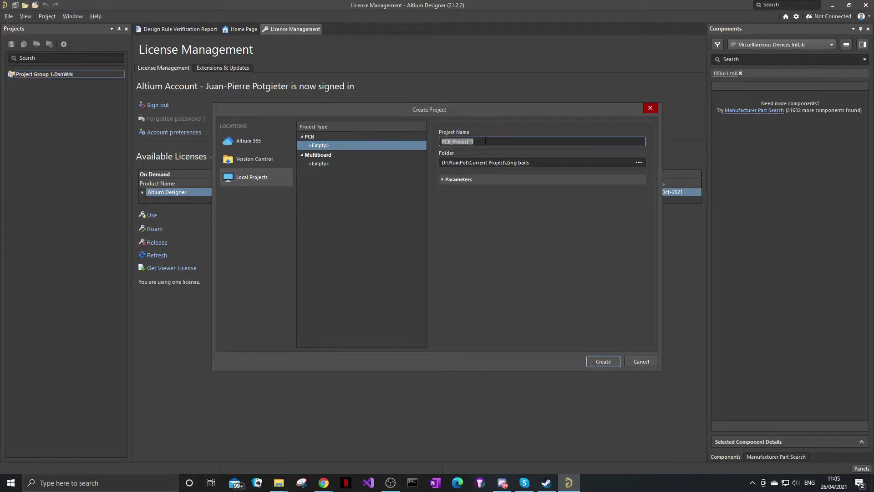
pyautogui.click(636, 162)
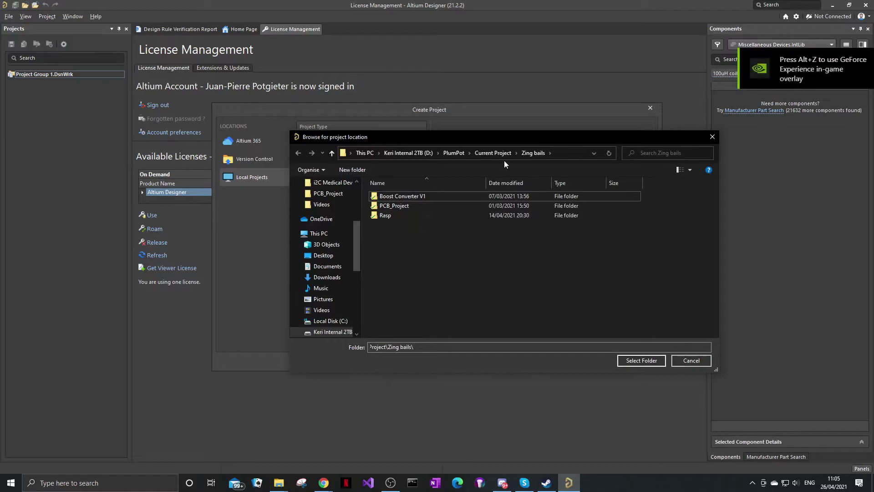
pyautogui.click(502, 157)
pyautogui.press('Escape')
pyautogui.write('Start a new project')
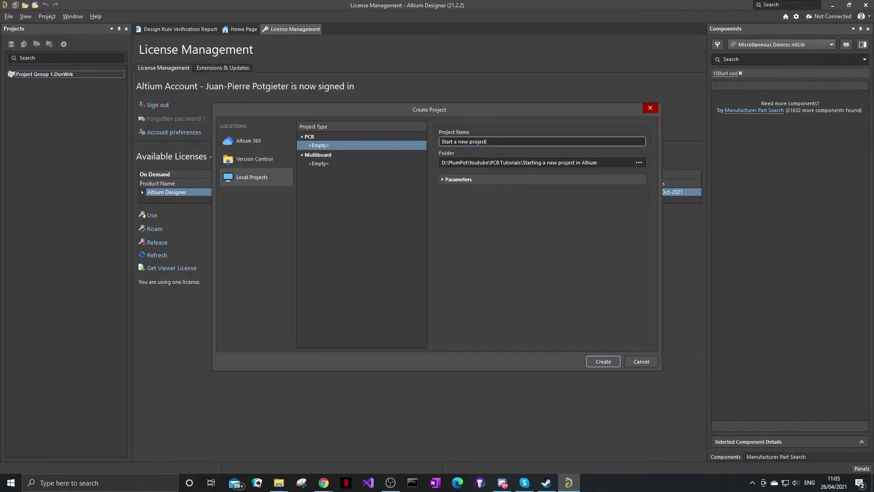
pyautogui.click(608, 361)
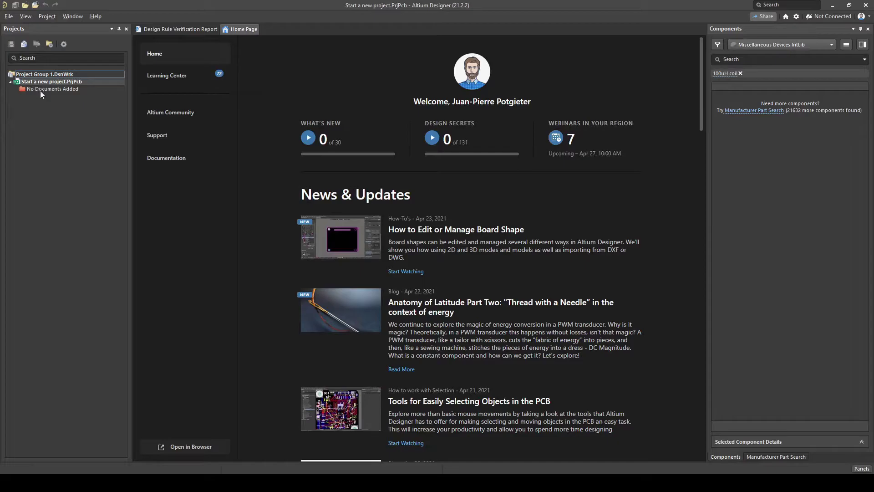
# - Add a new schematic sheet, Sheet1.SchDoc, to the project
pyautogui.click(10, 82)
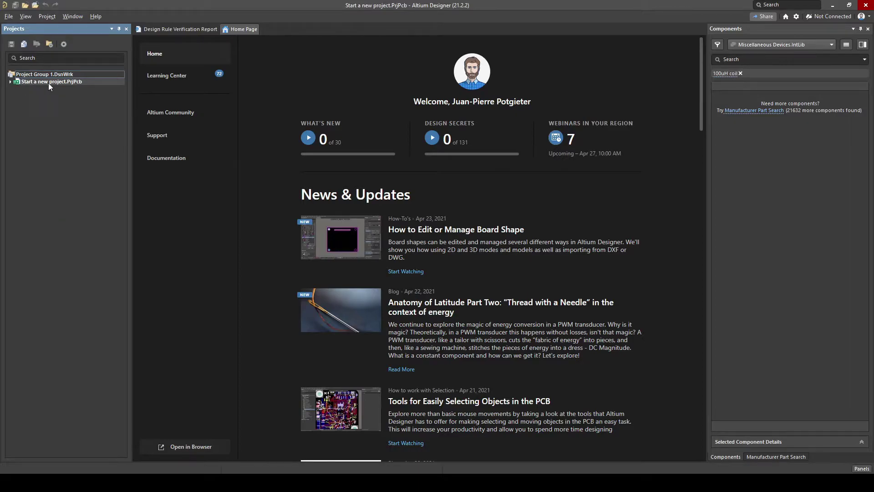
pyautogui.click(9, 82)
pyautogui.click(55, 90)
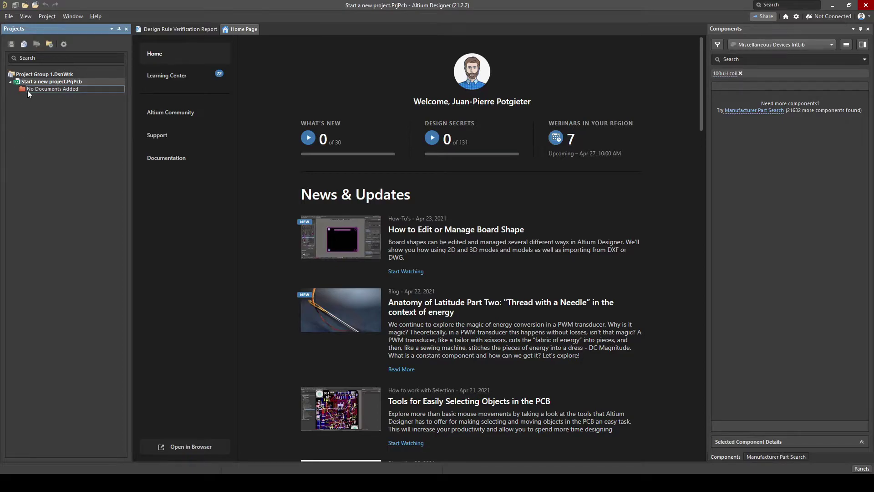
pyautogui.rightClick(45, 82)
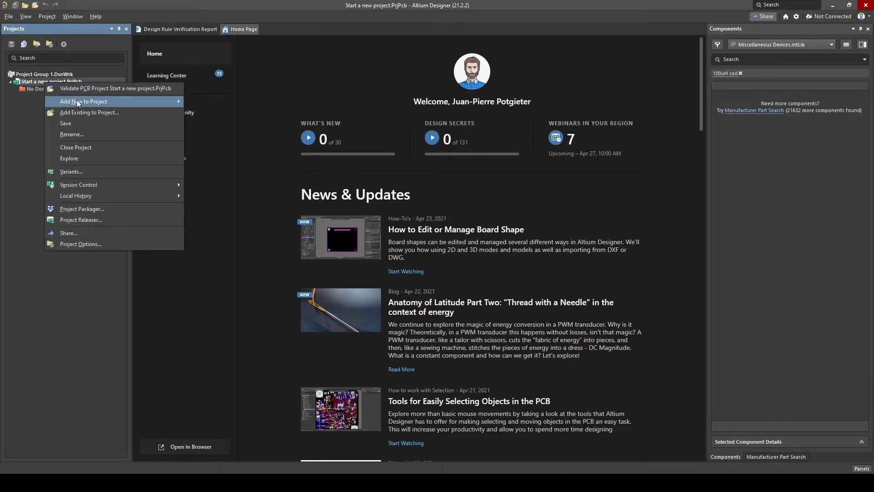
pyautogui.moveTo(77, 100)
pyautogui.click(211, 101)
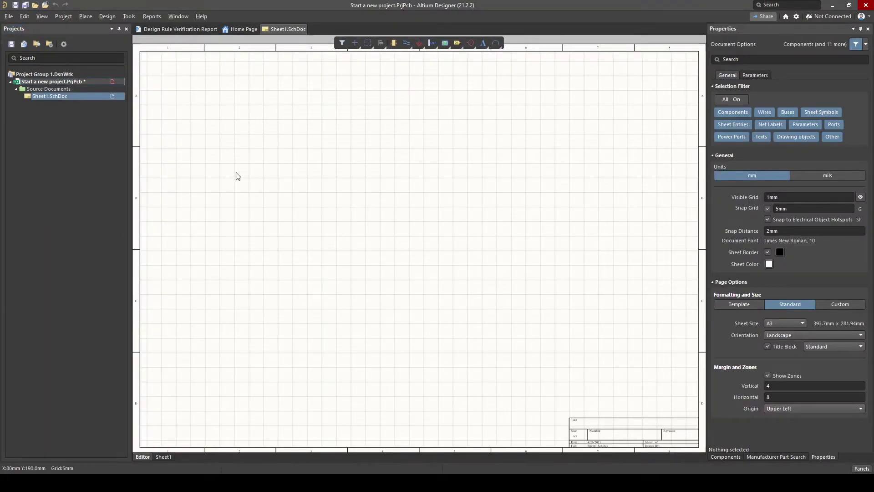
# - Add a new PCB document, PCB1.PcbDoc, to the project
pyautogui.rightClick(58, 89)
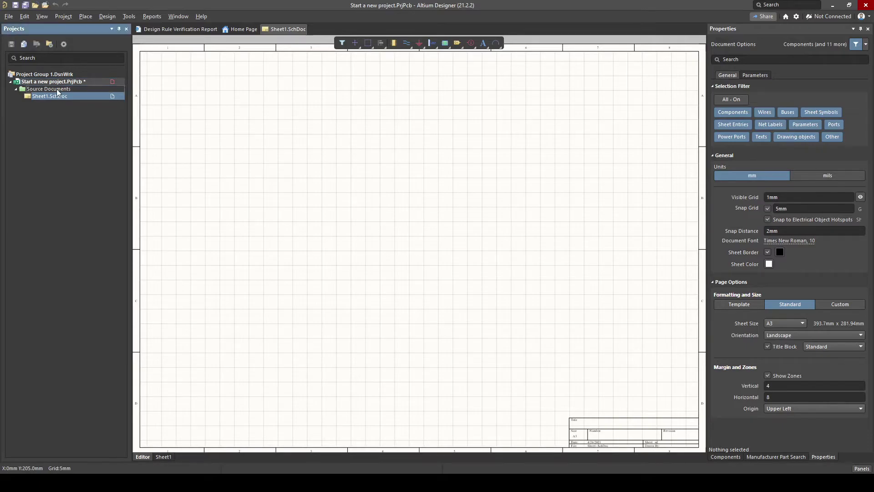
pyautogui.rightClick(36, 82)
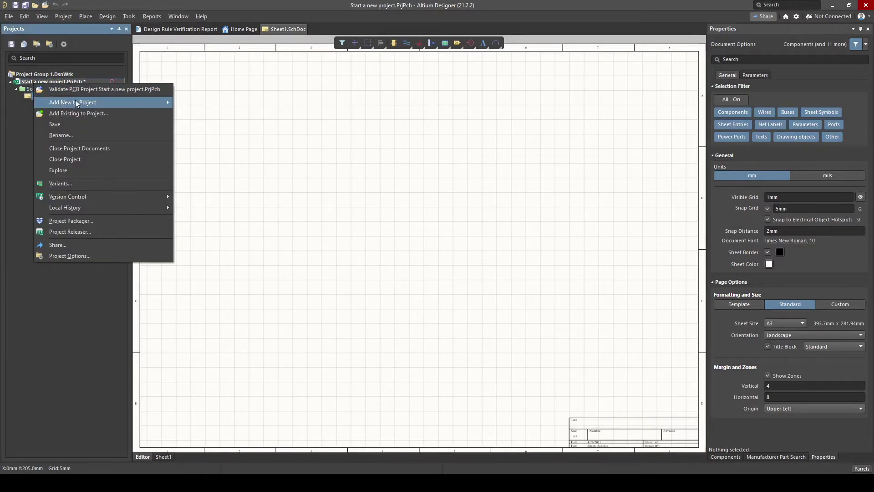
pyautogui.moveTo(78, 103)
pyautogui.click(227, 113)
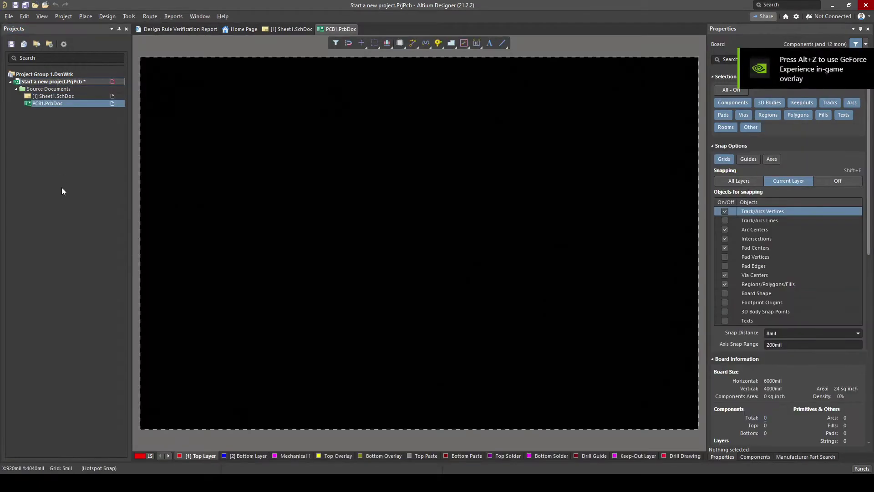
# - Save Sheet1.SchDoc under the name 'Start a new project.SchDoc'
pyautogui.click(54, 97)
pyautogui.click(50, 103)
pyautogui.click(48, 96)
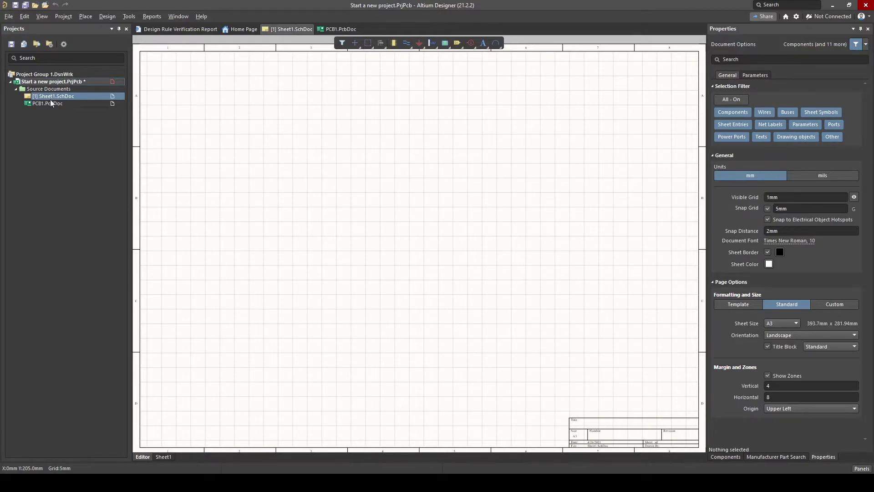
pyautogui.rightClick(49, 98)
pyautogui.click(78, 130)
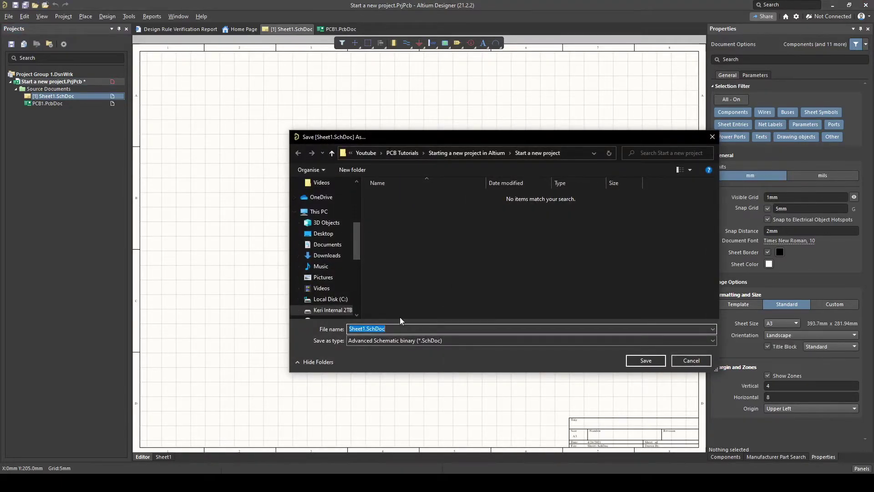
pyautogui.write('st')
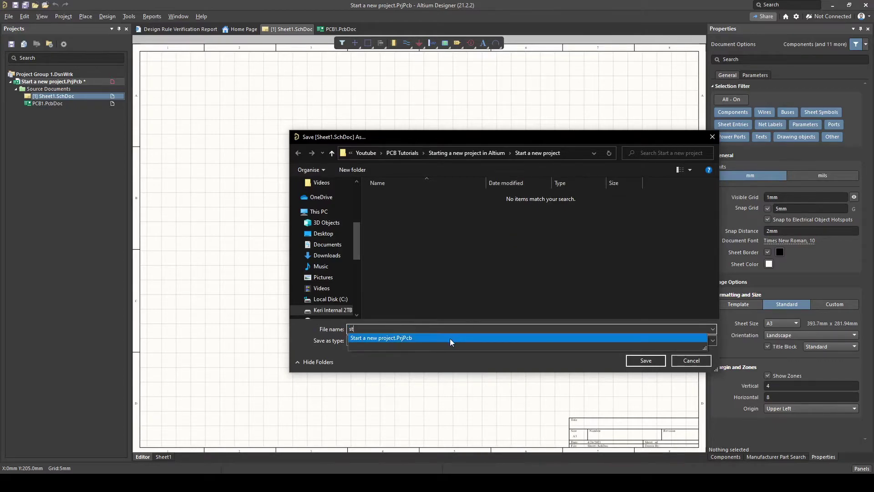
pyautogui.click(444, 337)
pyautogui.click(415, 328)
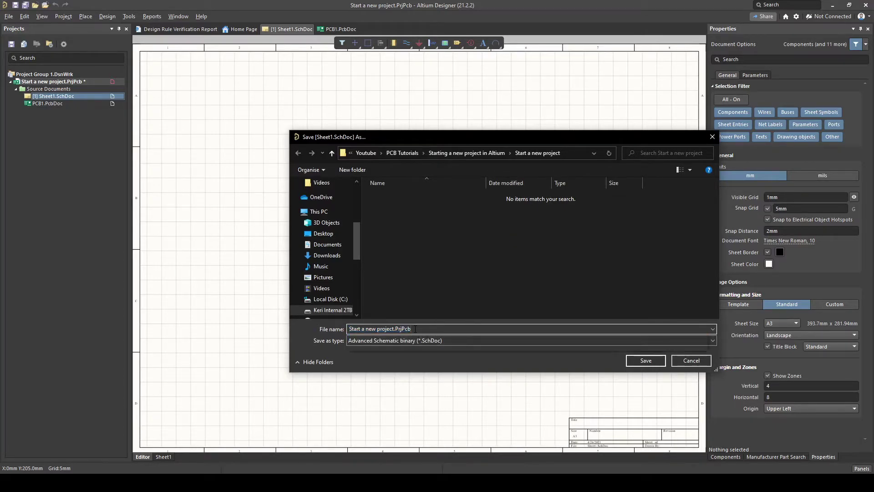
pyautogui.press('BackSpace')
pyautogui.press('Return')
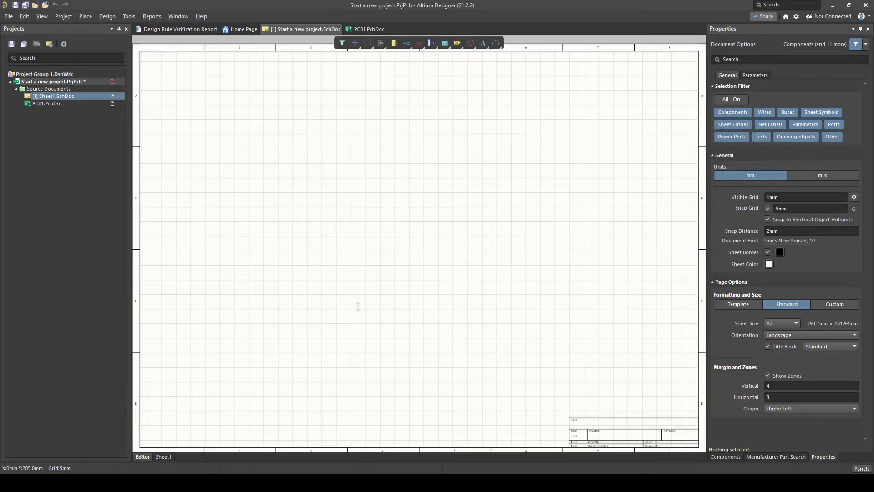
# - Save PCB1.PcbDoc as 'Start a new project.PcbDoc' and check both renamed documents
pyautogui.doubleClick(47, 104)
pyautogui.rightClick(48, 103)
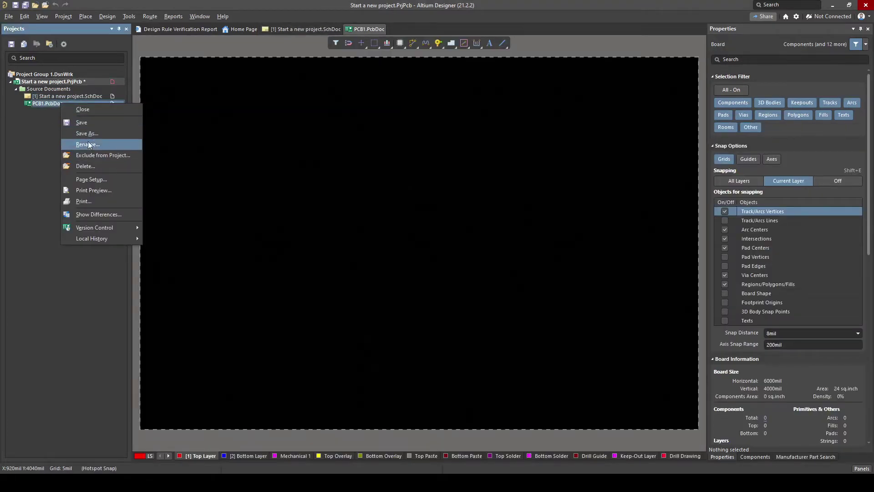
pyautogui.click(105, 134)
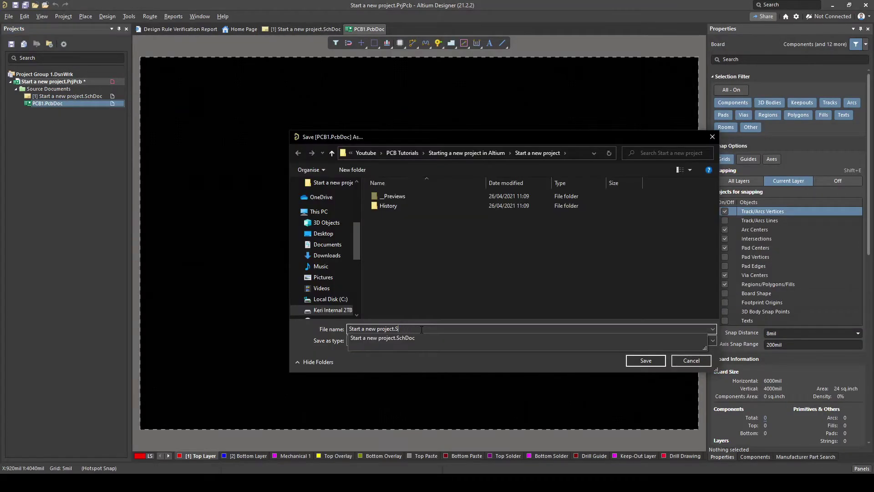
pyautogui.press('BackSpace')
pyautogui.press('Return')
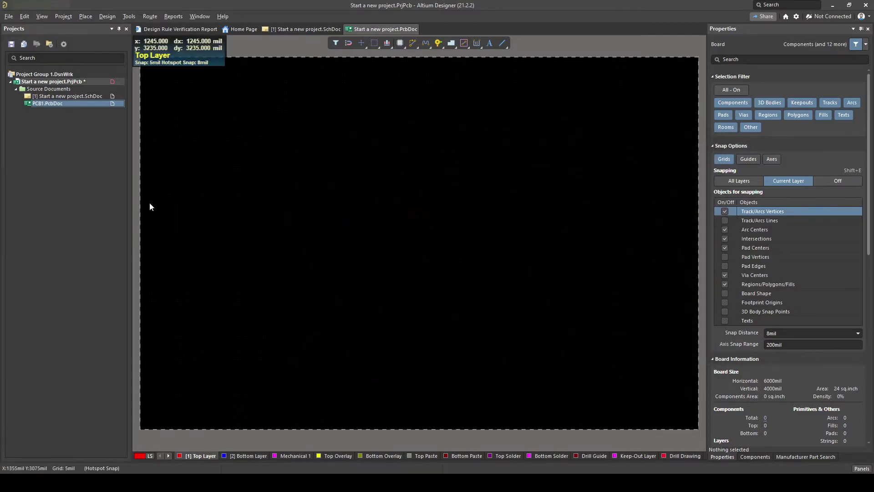
pyautogui.click(62, 96)
pyautogui.click(55, 104)
pyautogui.click(53, 95)
pyautogui.click(51, 83)
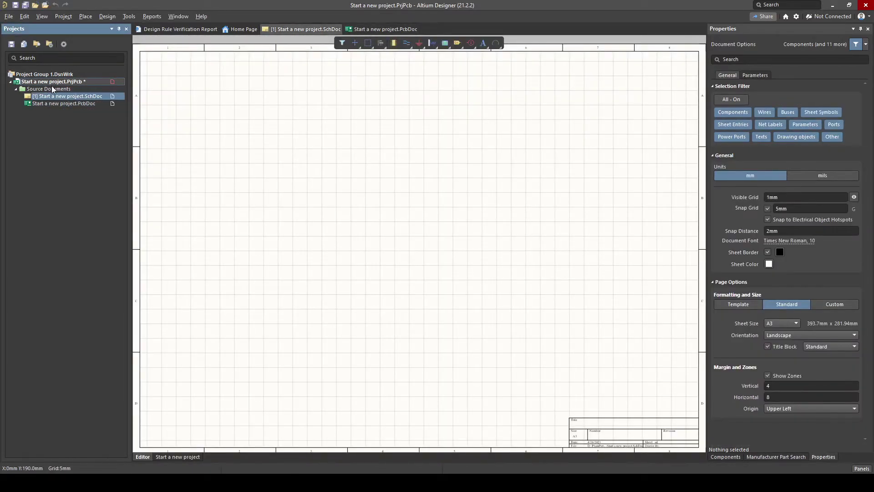
pyautogui.rightClick(52, 85)
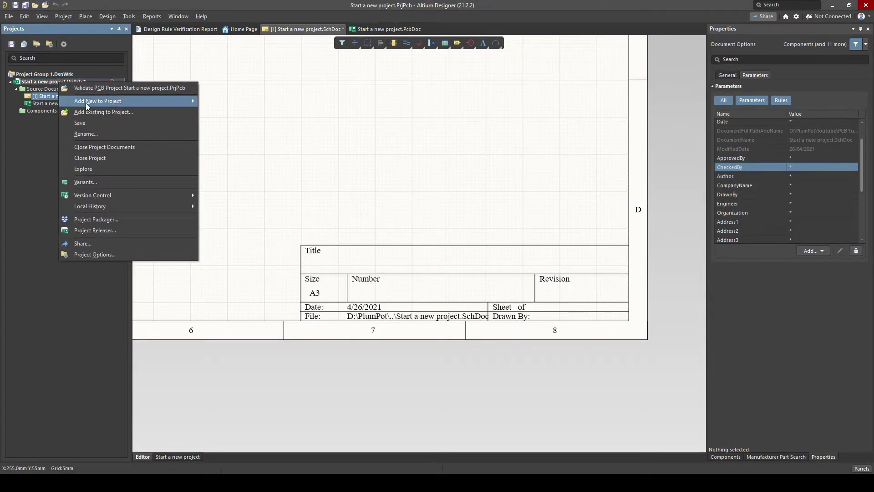
pyautogui.moveTo(86, 103)
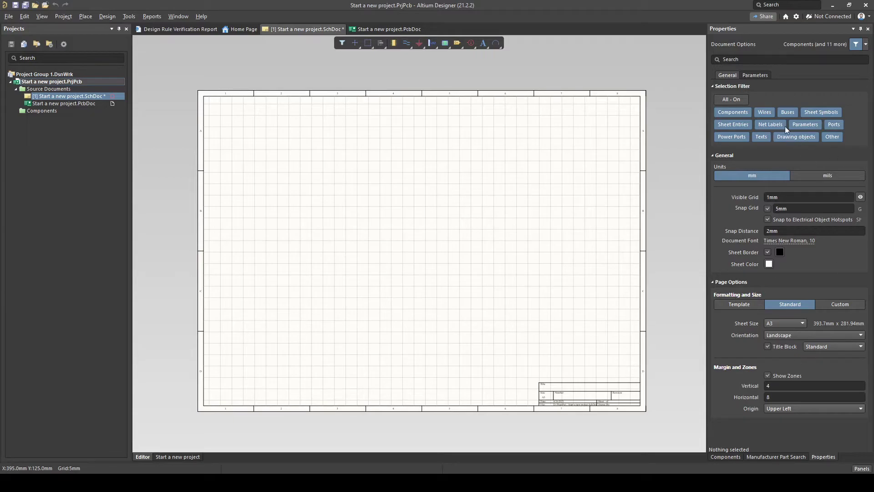
# - Set the schematic Sheet Size to A4, then open Start a new project.PcbDoc
pyautogui.click(68, 103)
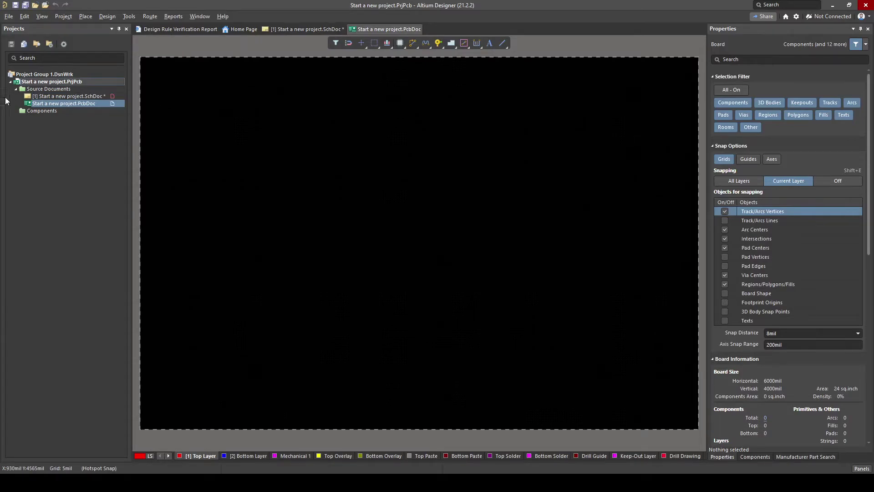
pyautogui.click(54, 95)
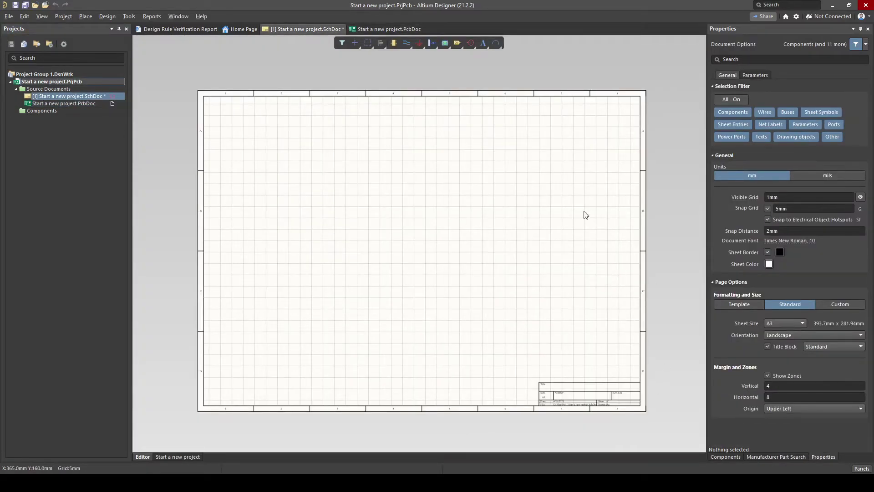
pyautogui.click(792, 323)
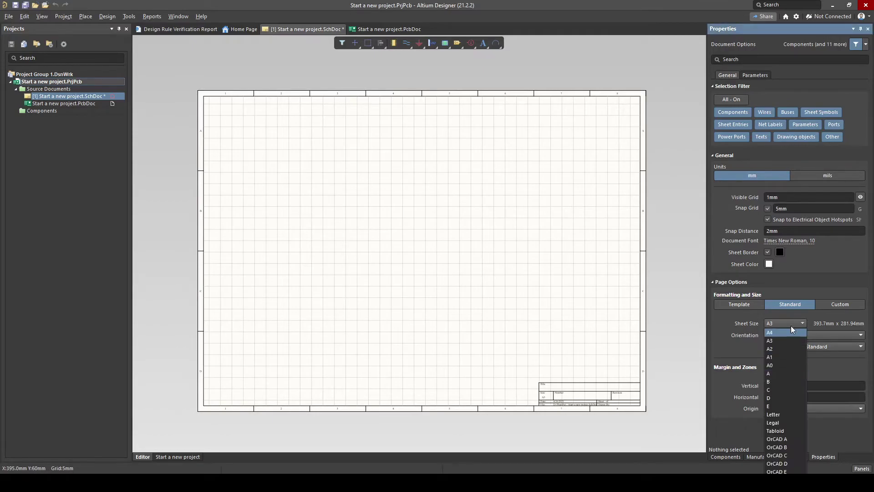
pyautogui.click(784, 333)
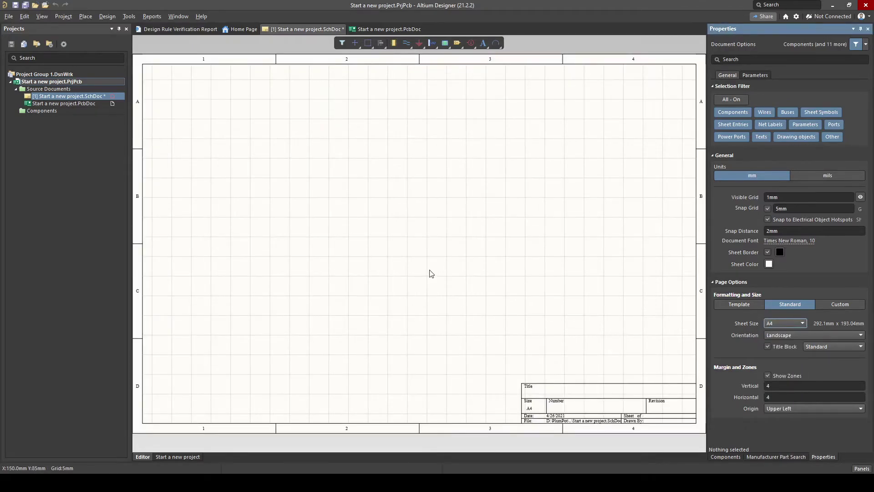
pyautogui.keyDown('ctrl'); pyautogui.scroll(2, 429, 270); pyautogui.keyUp('ctrl')
pyautogui.keyDown('ctrl'); pyautogui.scroll(-3, 428, 269); pyautogui.keyUp('ctrl')
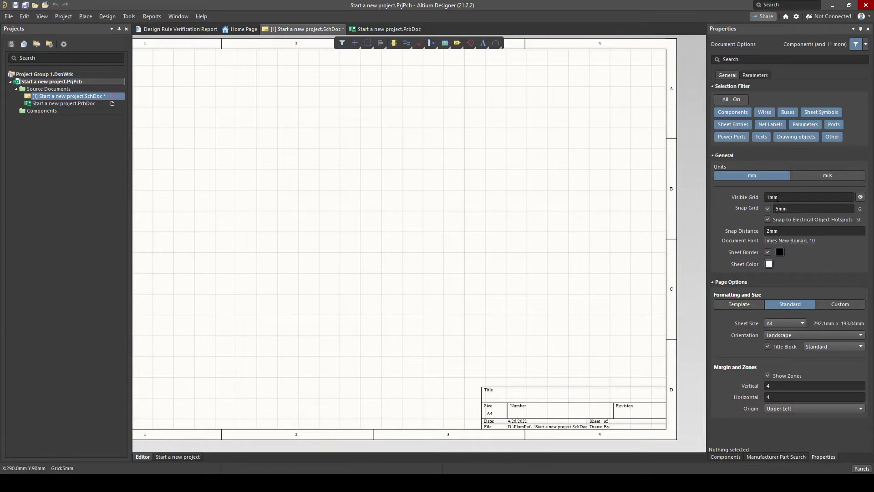
pyautogui.click(780, 201)
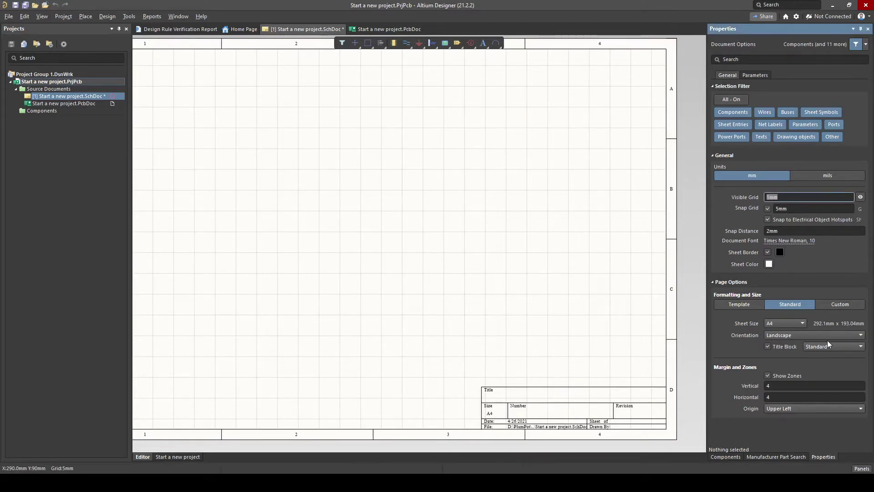
pyautogui.doubleClick(64, 103)
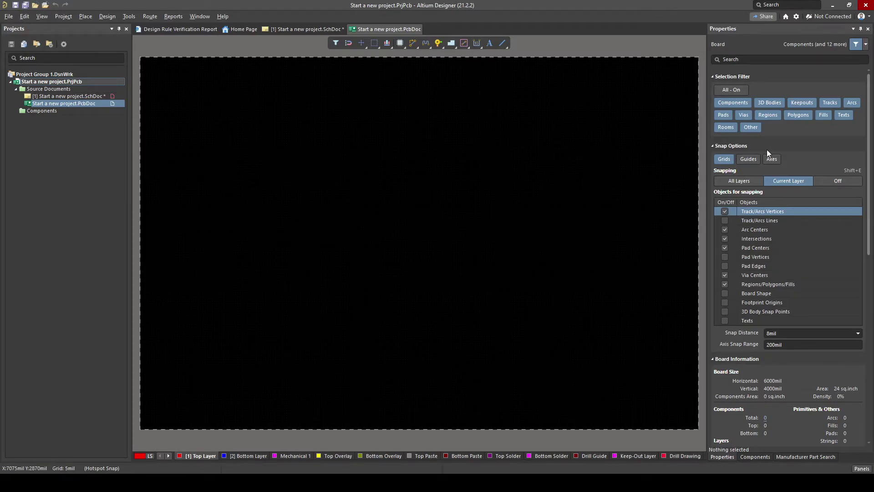
# - Reopen the schematic, toggle its title block off and on, and try the ANSI layout
pyautogui.click(91, 103)
pyautogui.doubleClick(89, 98)
pyautogui.click(774, 348)
pyautogui.click(774, 349)
pyautogui.click(819, 346)
pyautogui.click(818, 366)
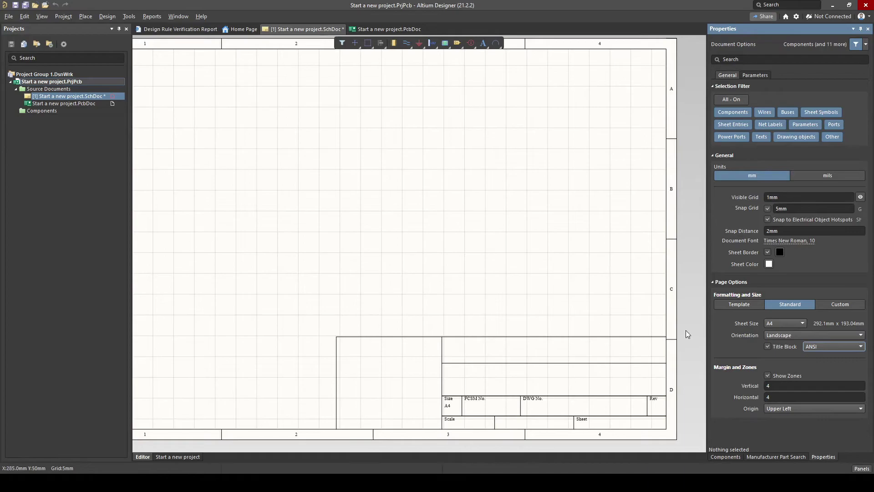
pyautogui.scroll(1, 826, 351)
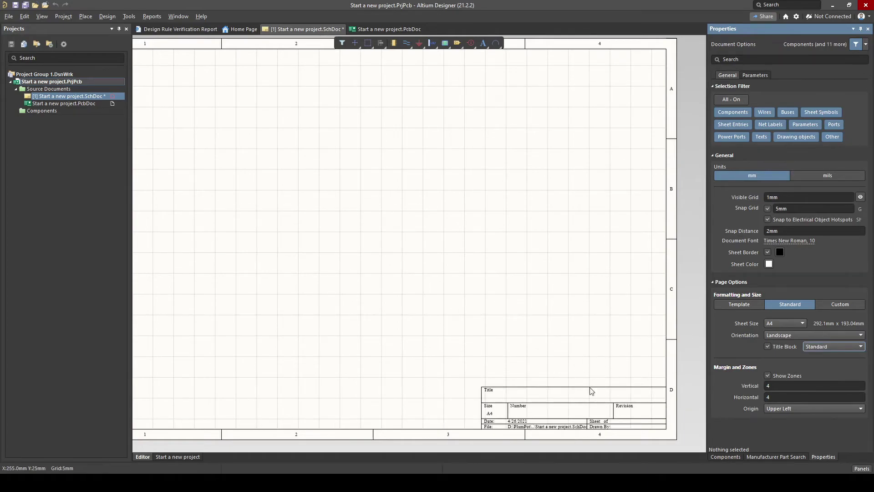
pyautogui.keyDown('ctrl'); pyautogui.scroll(-1, 356, 285); pyautogui.keyUp('ctrl')
pyautogui.keyDown('ctrl'); pyautogui.scroll(2, 357, 285); pyautogui.keyUp('ctrl')
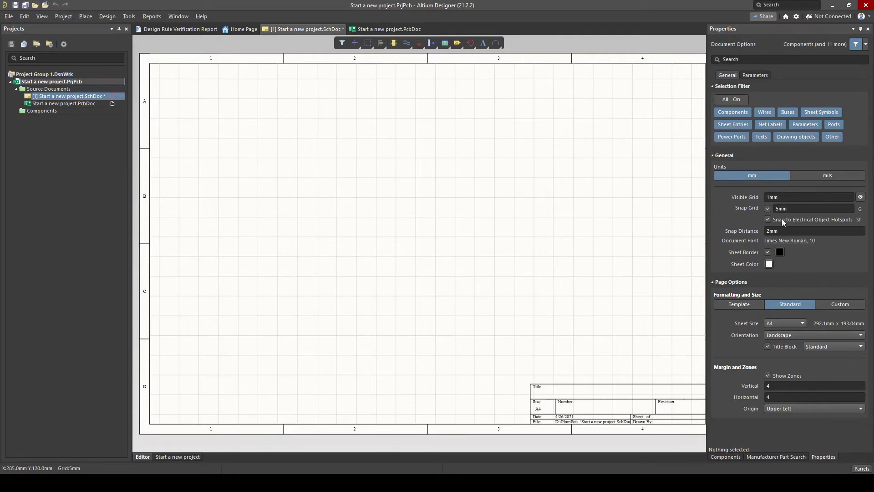
# - Undock and close the Properties panel, then reopen it from Panels and dock it again
pyautogui.click(712, 31)
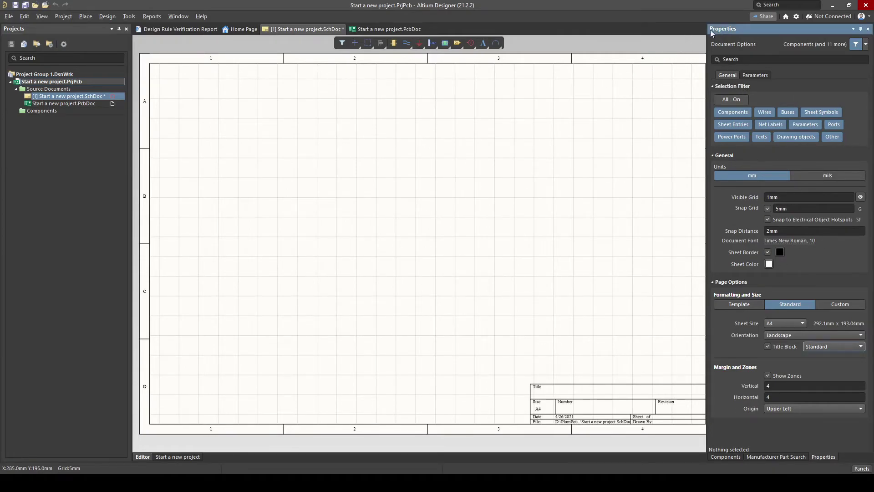
pyautogui.moveTo(712, 31); pyautogui.dragTo(606, 64)
pyautogui.click(735, 64)
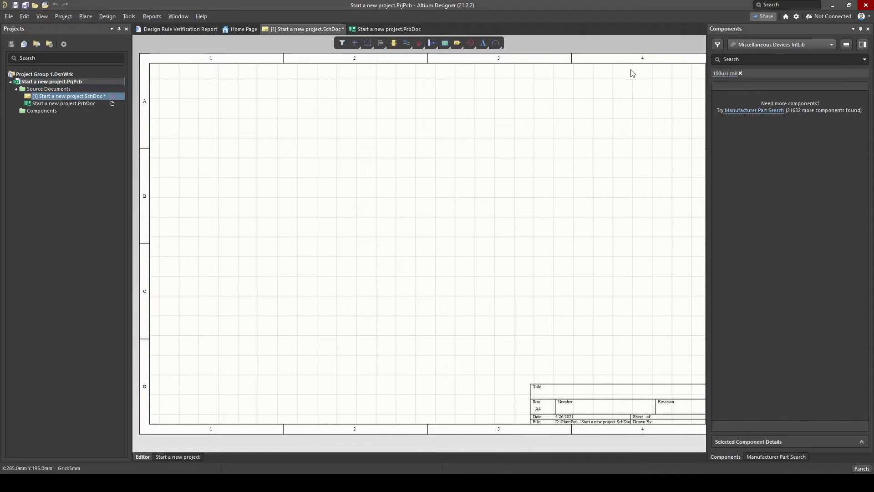
pyautogui.click(861, 469)
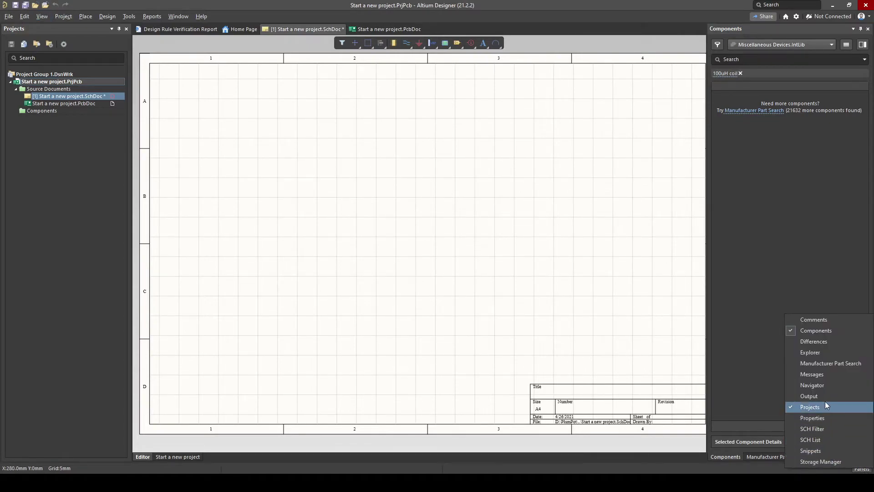
pyautogui.click(824, 418)
pyautogui.moveTo(612, 69); pyautogui.dragTo(859, 240)
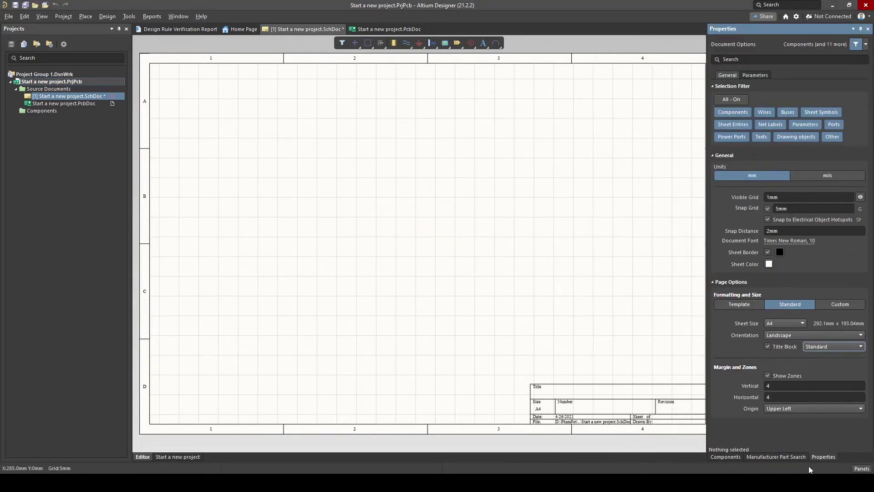
# - Glance at the PCB document, return to the schematic, then show the Home Page
pyautogui.click(859, 469)
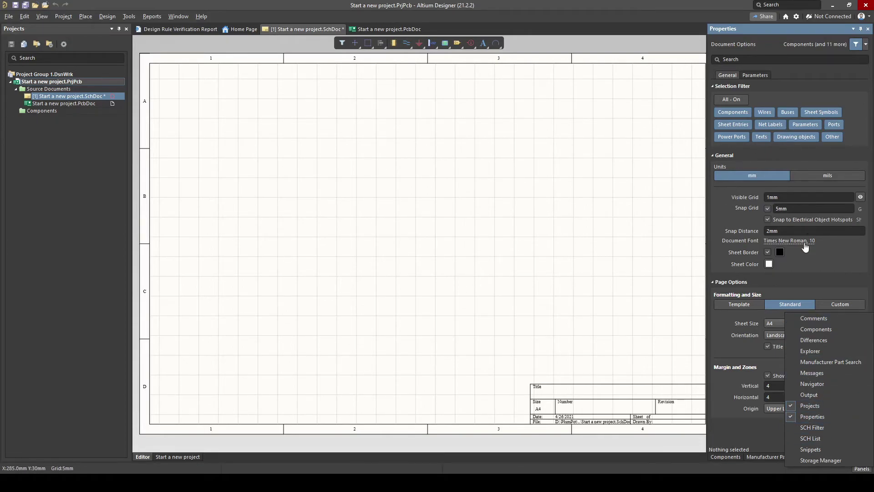
pyautogui.doubleClick(68, 103)
pyautogui.click(861, 469)
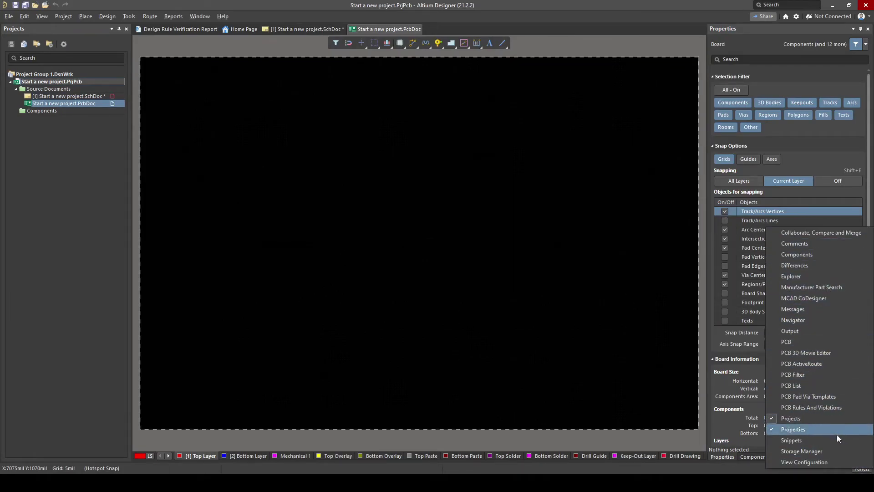
pyautogui.click(745, 463)
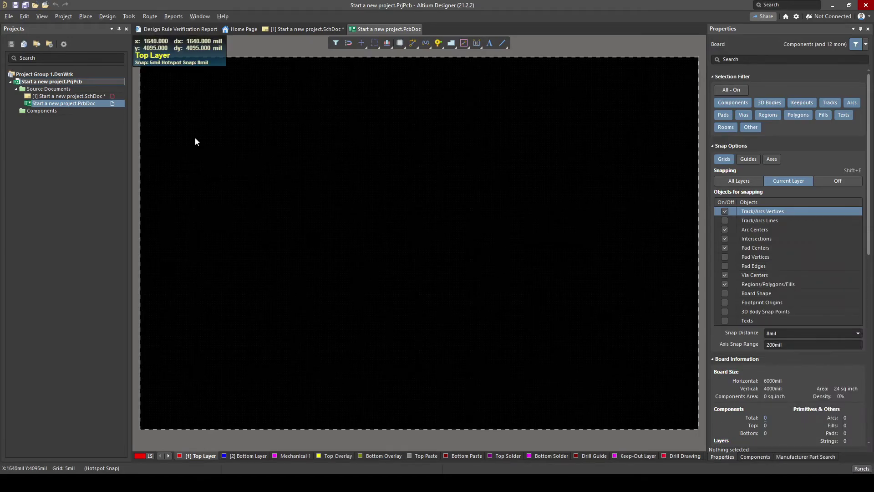
pyautogui.click(92, 97)
pyautogui.click(241, 29)
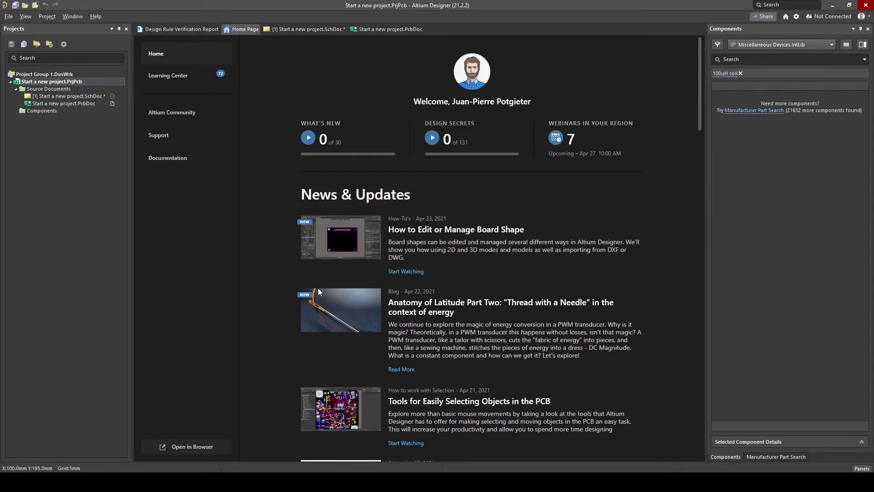
# - Scroll through the news feed on the Altium Home Page
pyautogui.scroll(-3, 318, 288)
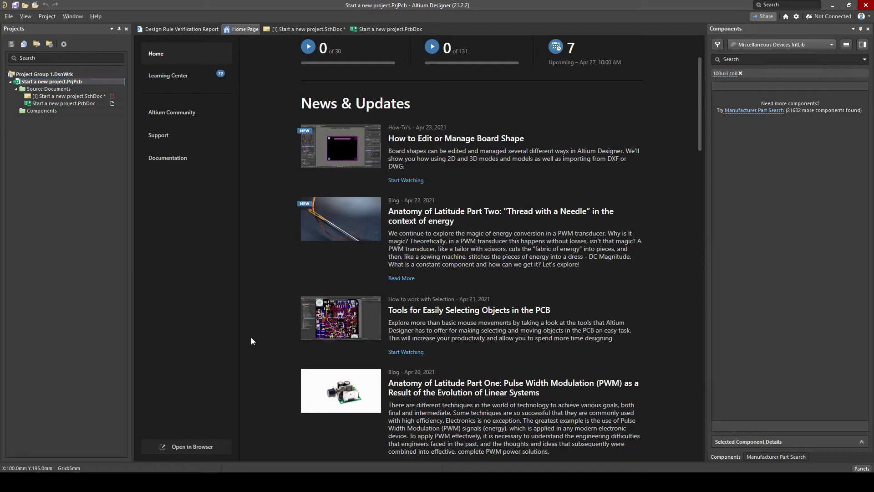
pyautogui.scroll(-5, 367, 209)
pyautogui.scroll(-3, 359, 300)
pyautogui.scroll(10, 387, 273)
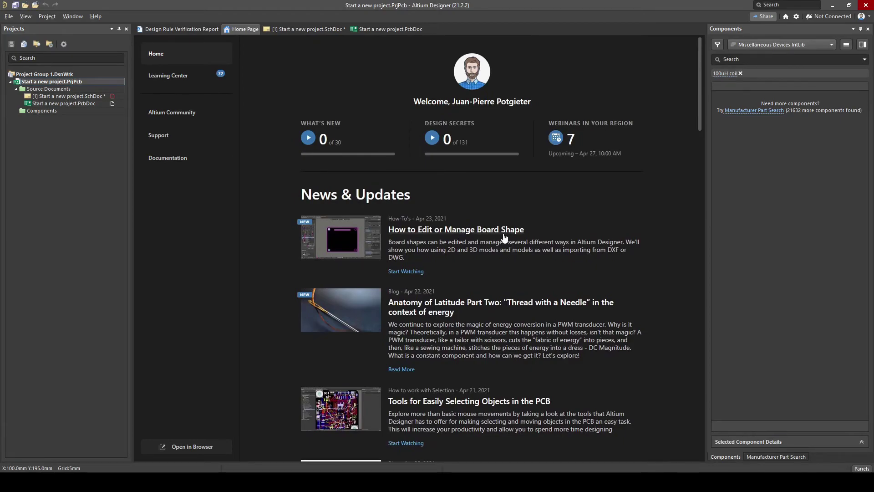
pyautogui.scroll(-20, 387, 321)
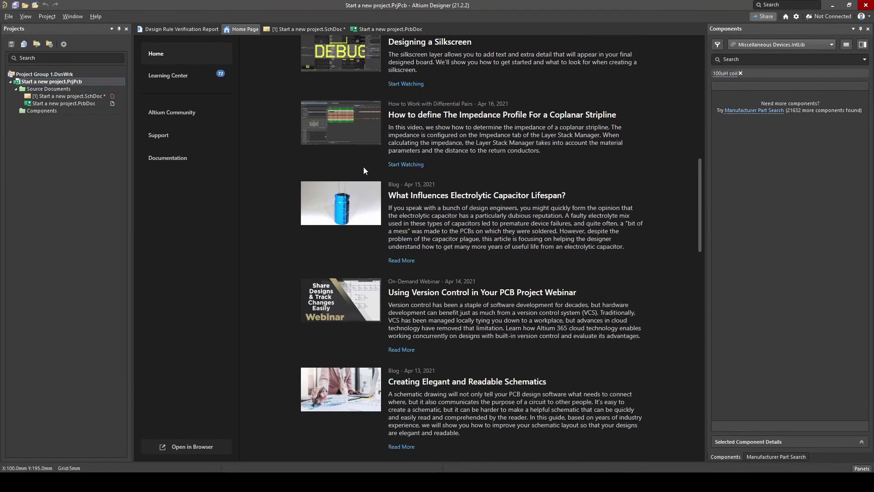
pyautogui.scroll(-15, 346, 228)
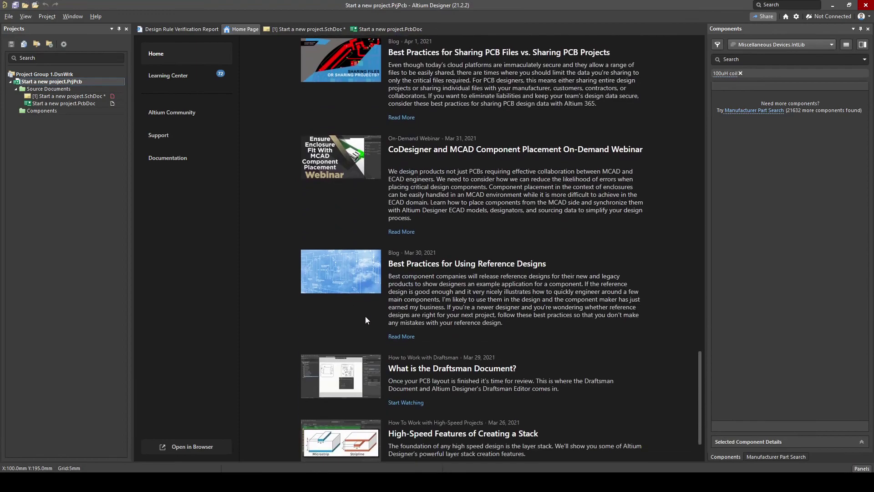
pyautogui.scroll(13, 340, 330)
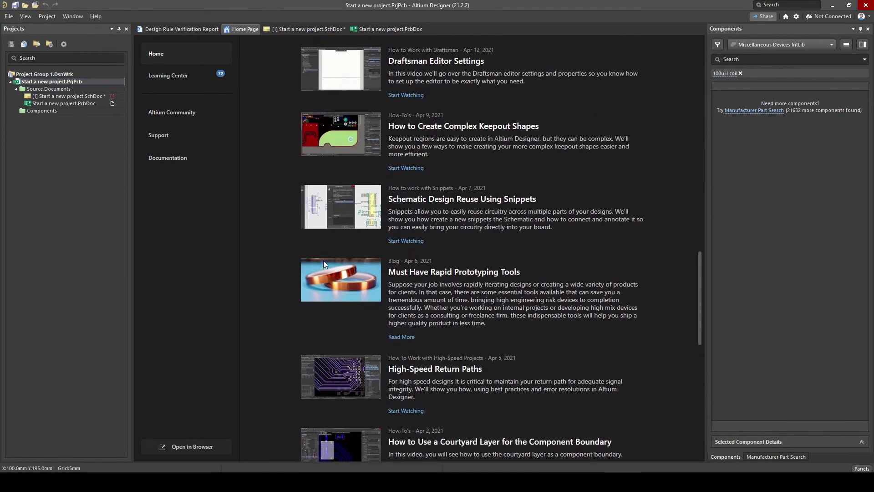
# - Show the Learning Center's Getting Started guide with courses such as Art of Schematic
pyautogui.click(176, 77)
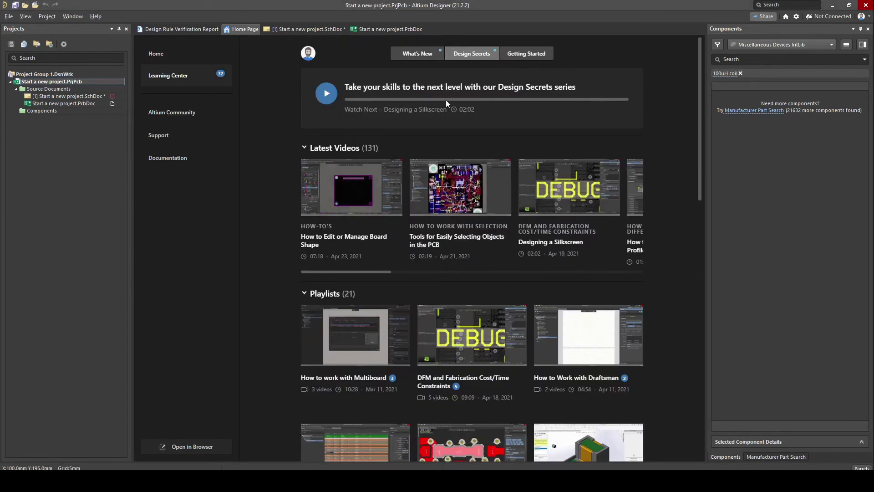
pyautogui.click(519, 55)
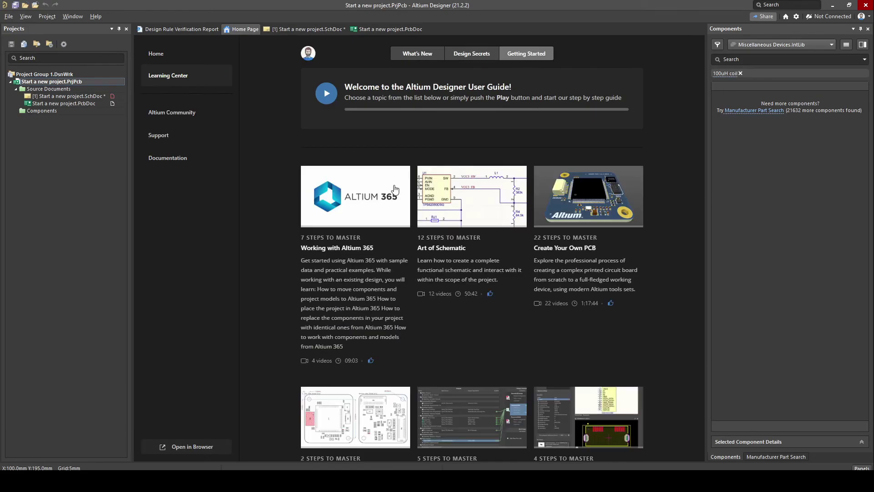
pyautogui.scroll(-3, 294, 312)
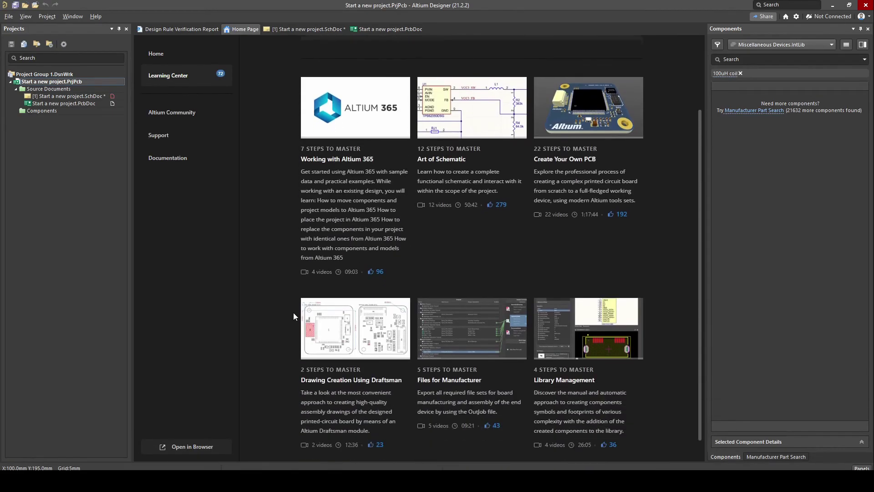
pyautogui.scroll(3, 293, 312)
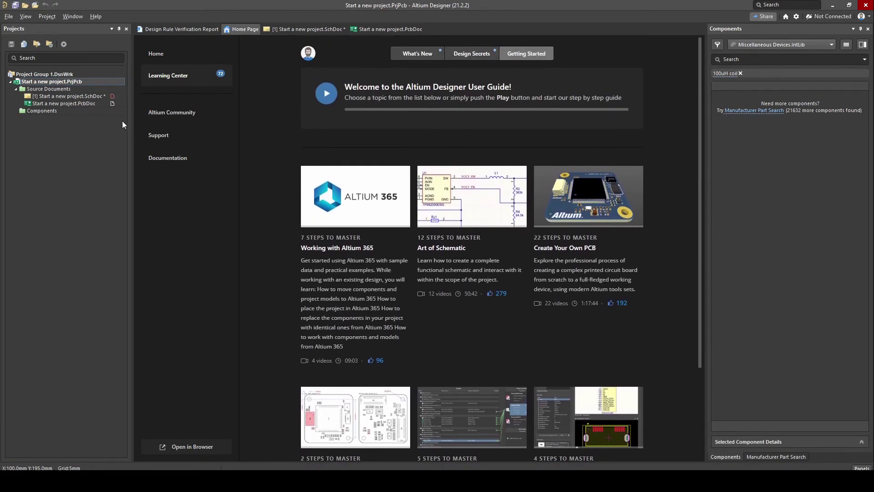